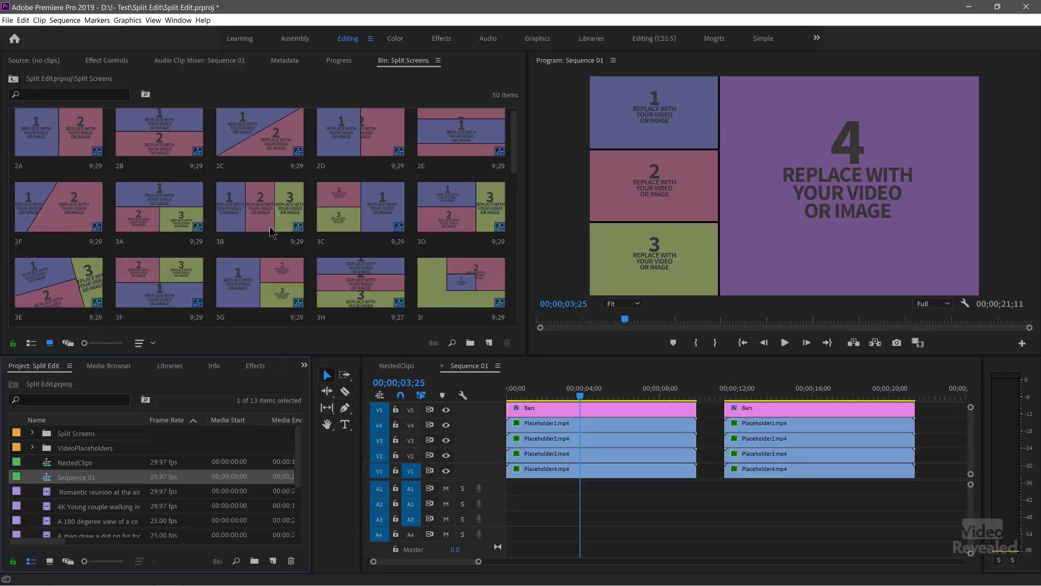
scroll(271, 231, "down", 7)
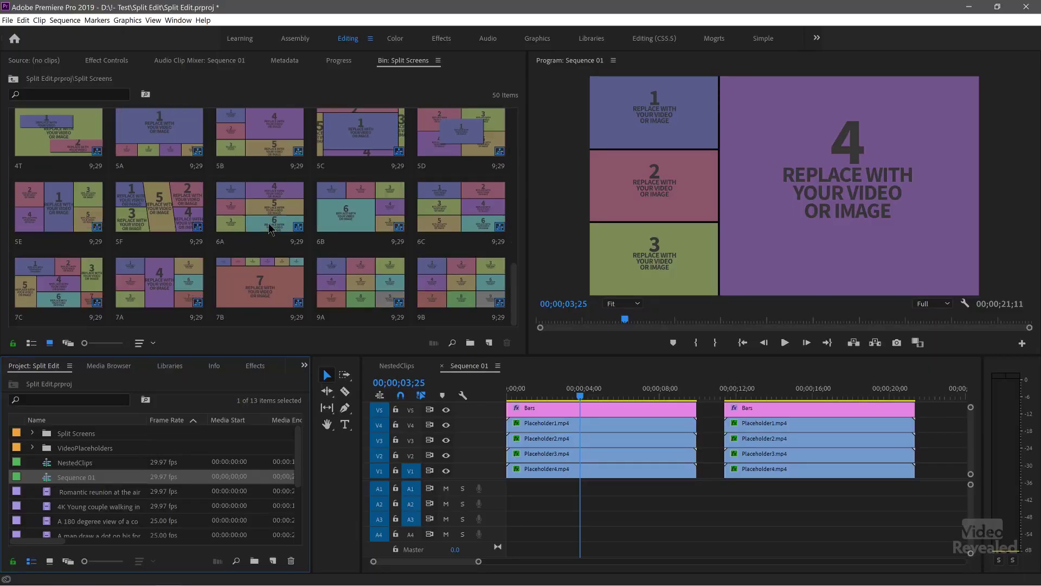
scroll(269, 227, "up", 4)
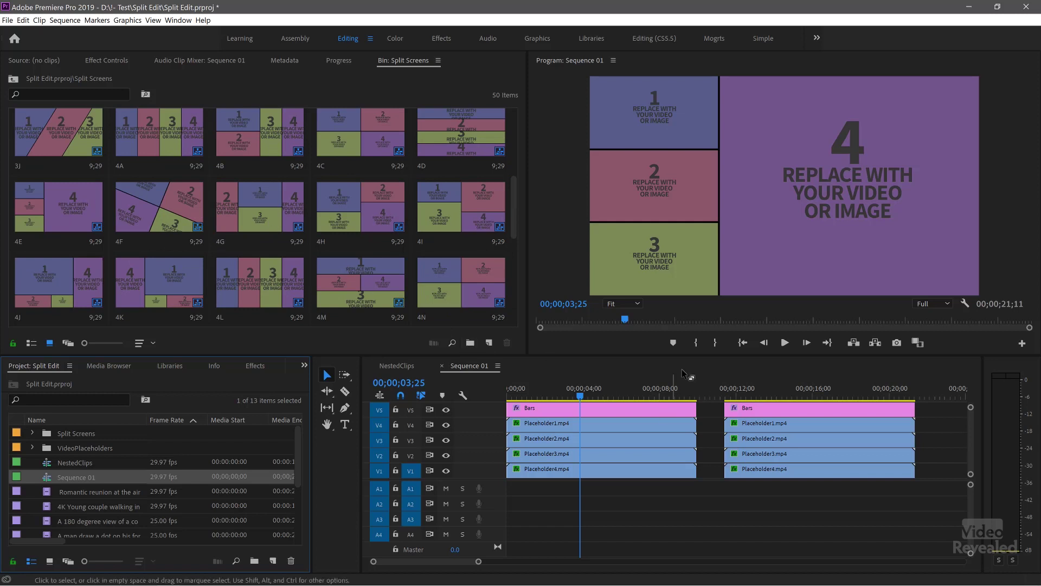
left_click(549, 483)
key("Home")
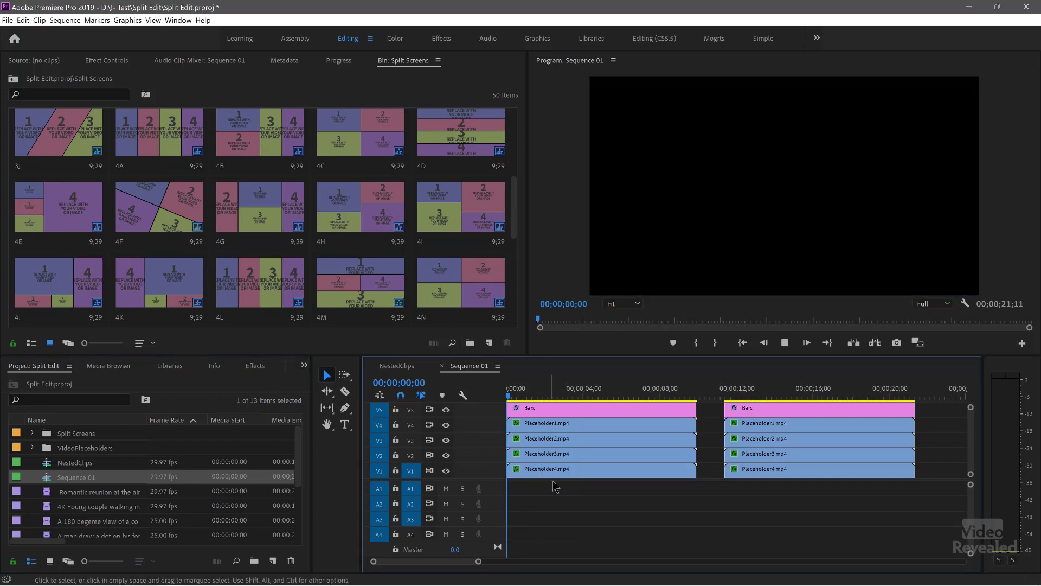
key("space")
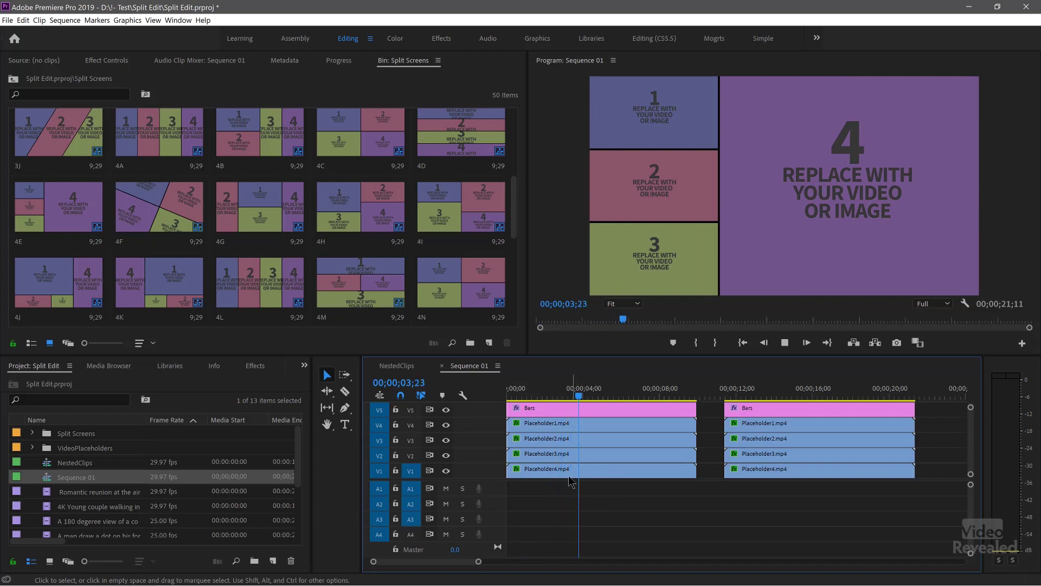
key("space")
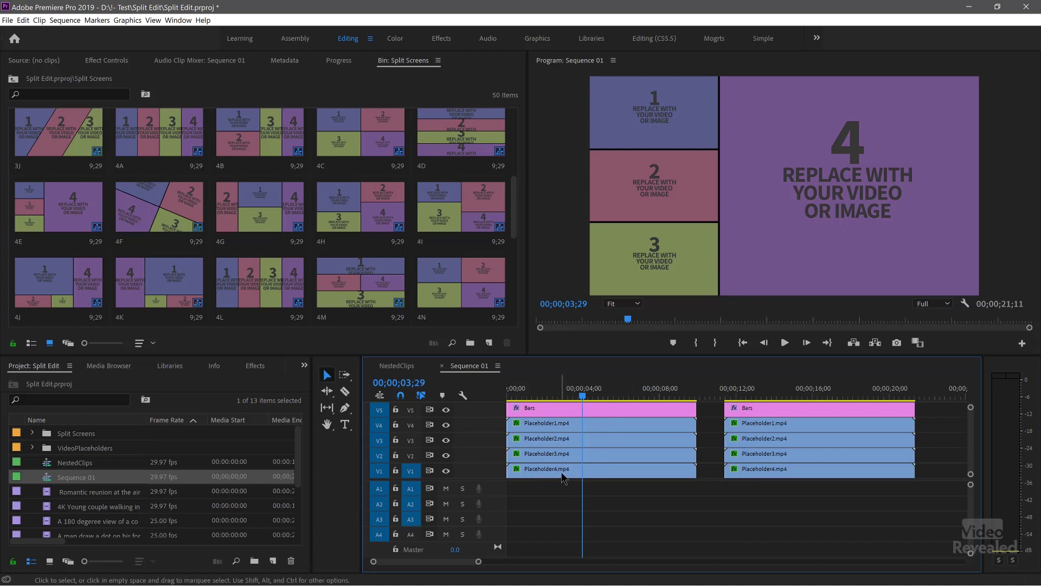
left_click(397, 366)
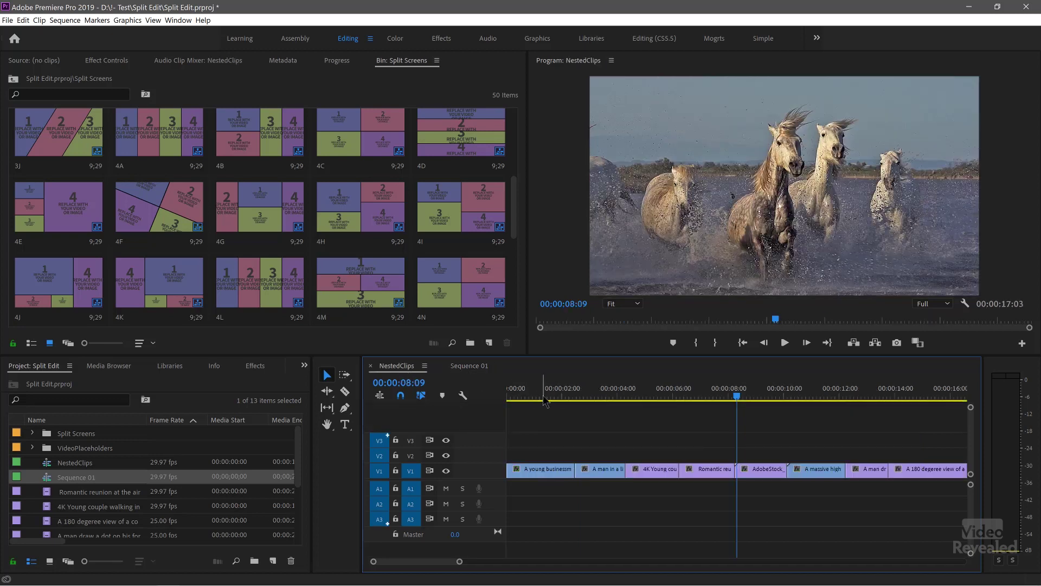
left_click(544, 402)
key("Home")
key("space")
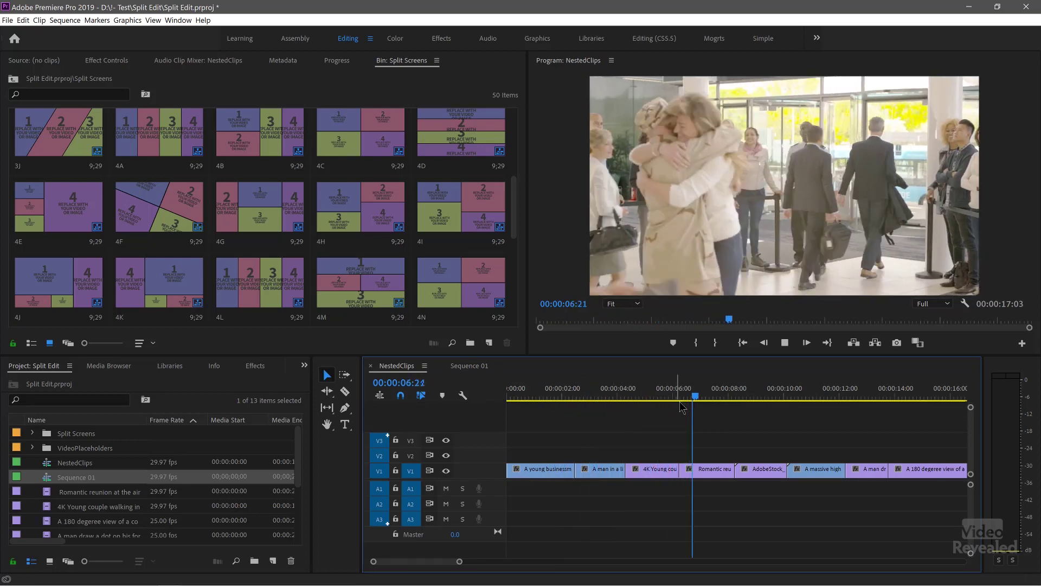
key("space")
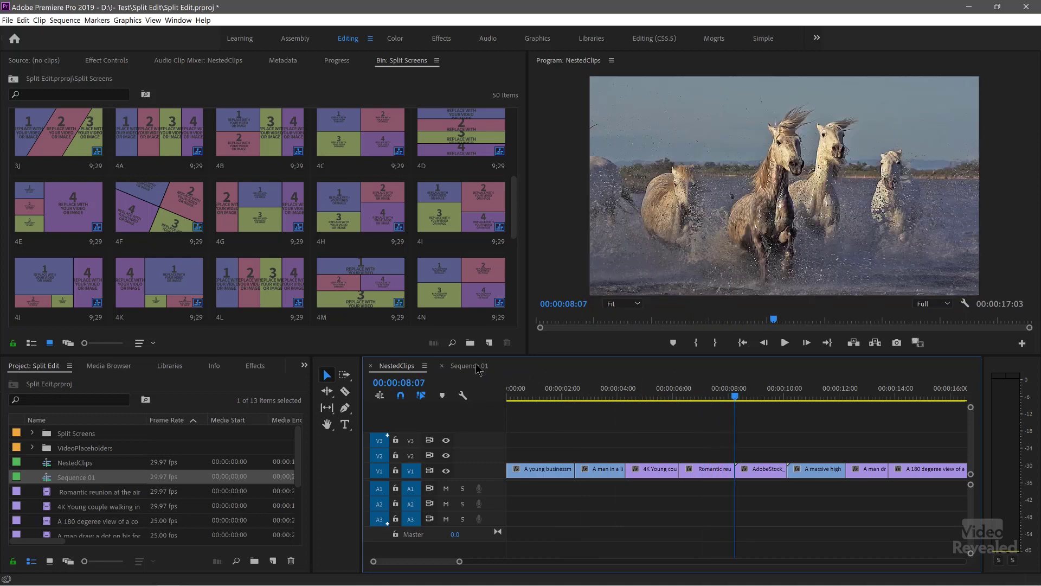
left_click(477, 367)
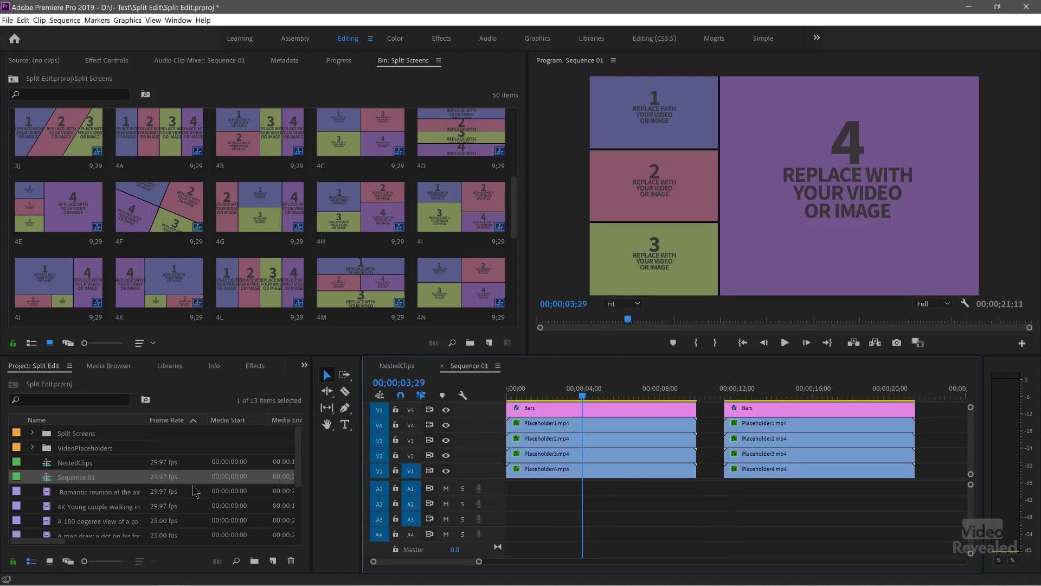
Step: Replace the first Placeholder4.mp4 clip on V1 with the NestedClips sequence
left_click(49, 464)
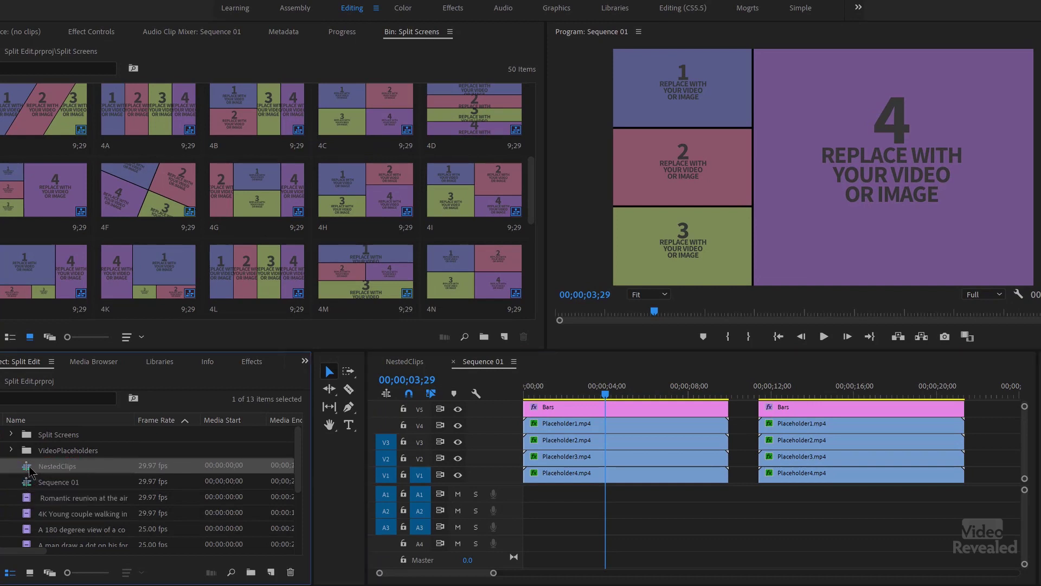
left_click(545, 478)
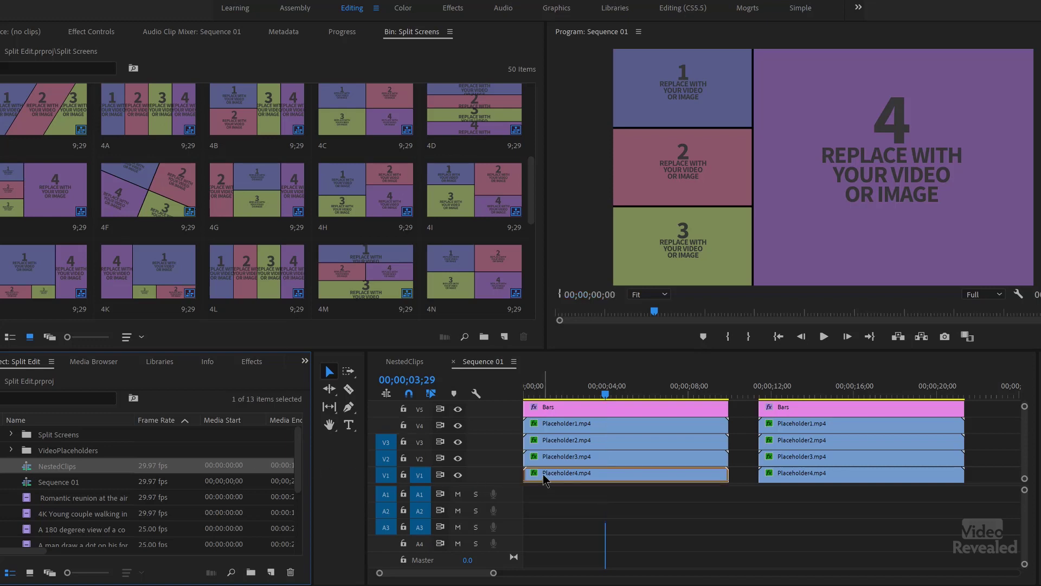
key("ctrl+alt+b")
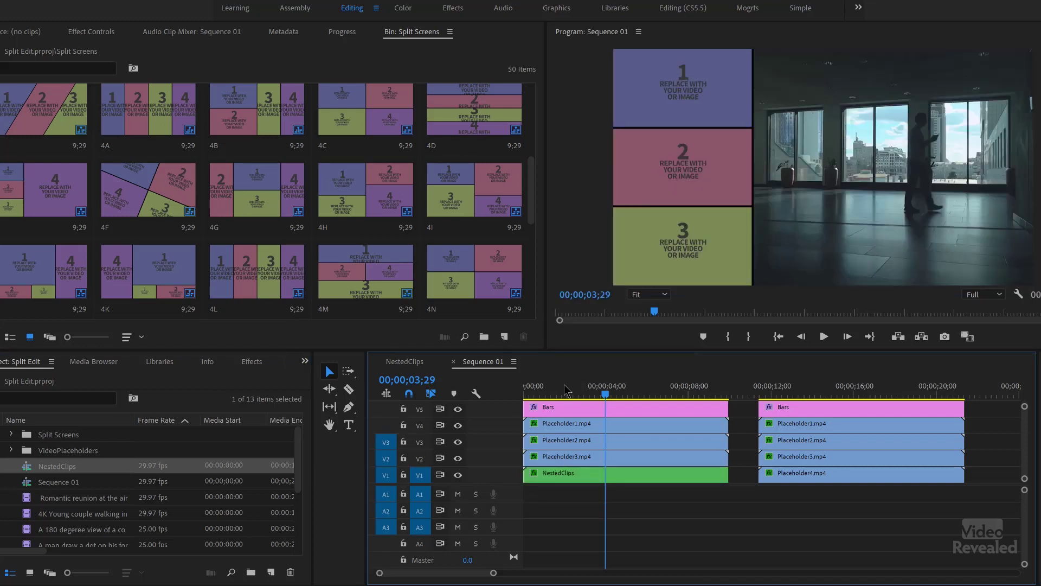
Step: Play Sequence 01 from the start to check section 4, then select the NestedClips clip
left_click_drag(564, 390, 459, 430)
key("space")
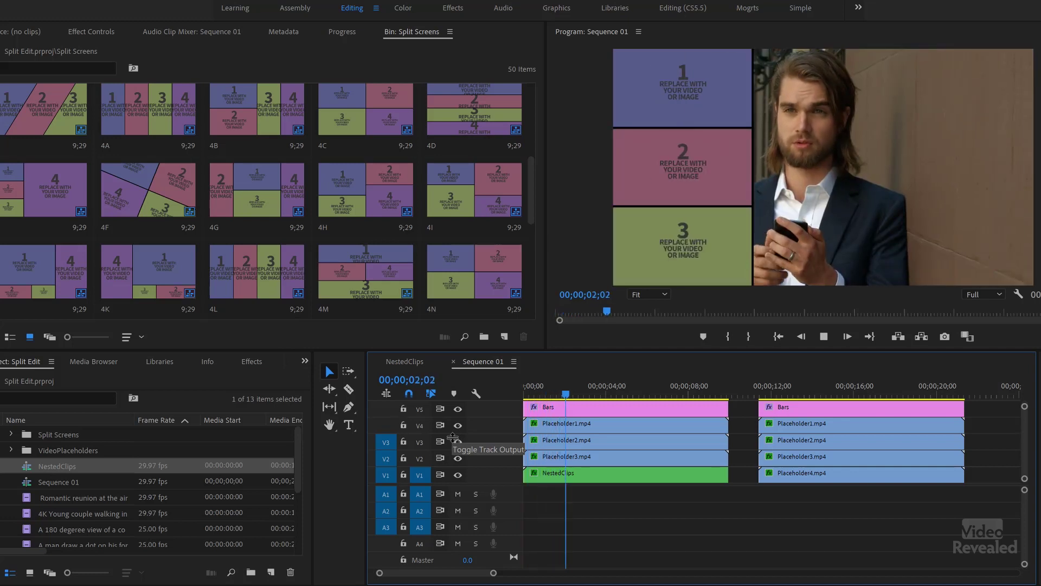
key("space")
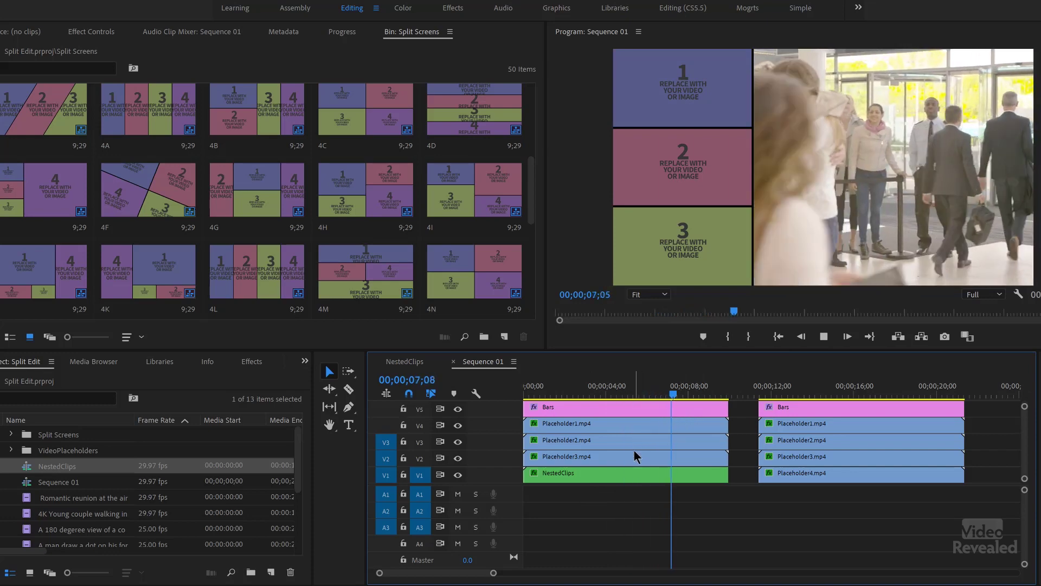
key("space")
left_click(604, 477)
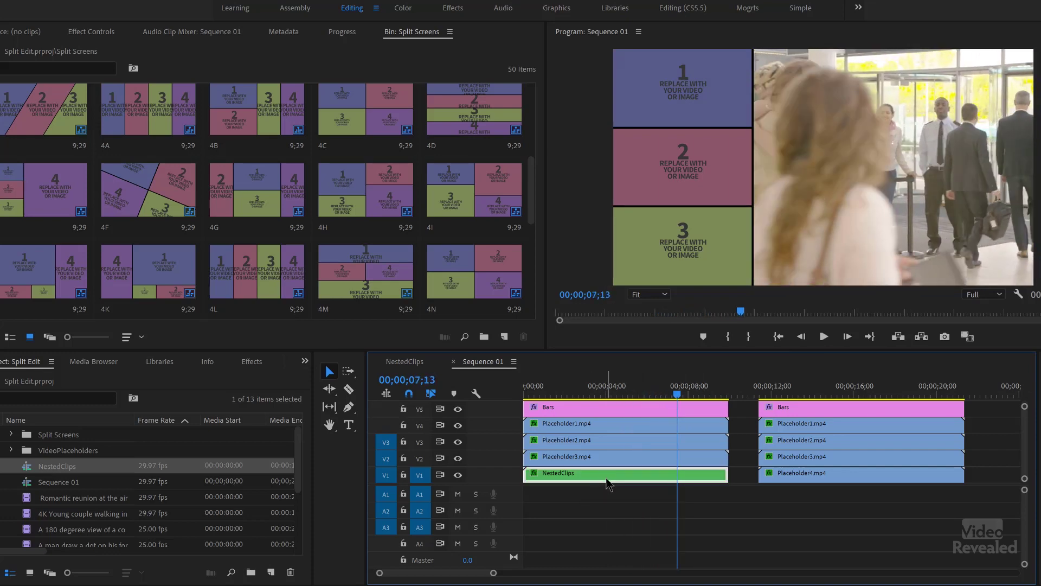
Step: Set the NestedClips clip's Motion Position X to 1541 and replay the sequence from the start
left_click(91, 32)
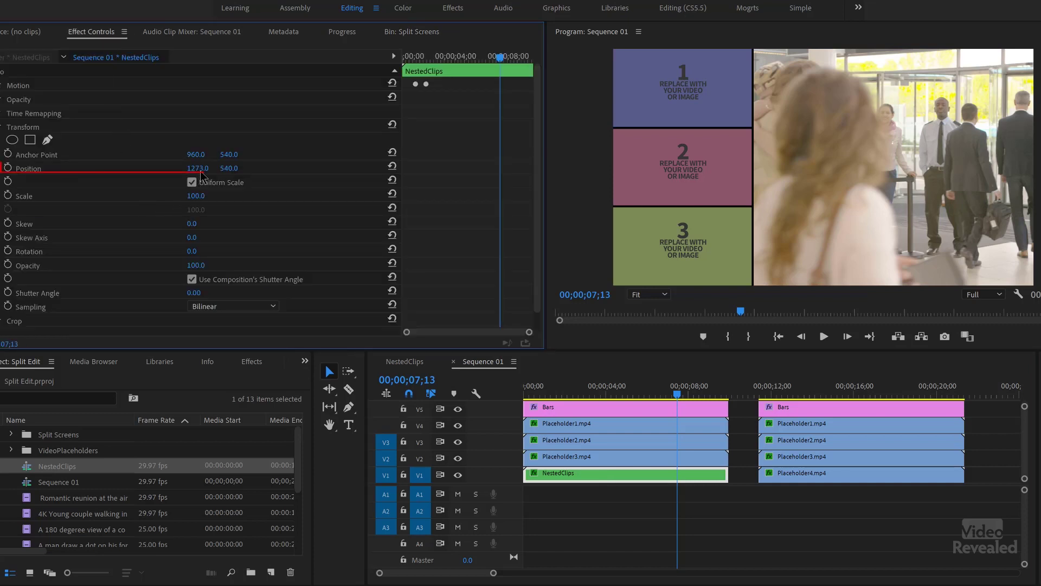
mouse_move(198, 168)
left_mouse_down()
mouse_move(231, 168)
mouse_move(217, 168)
left_mouse_up()
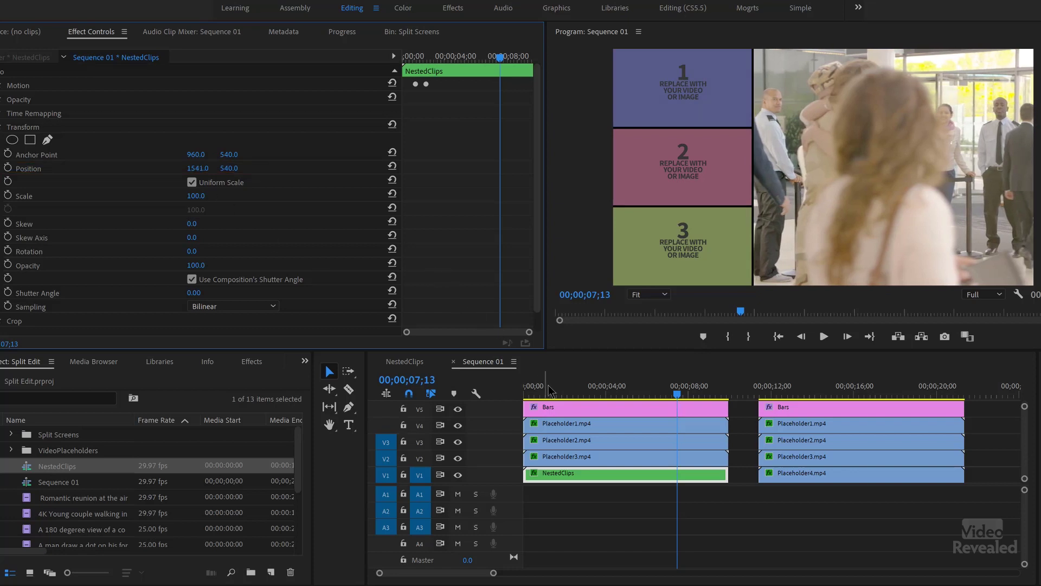
key("Home")
key("space")
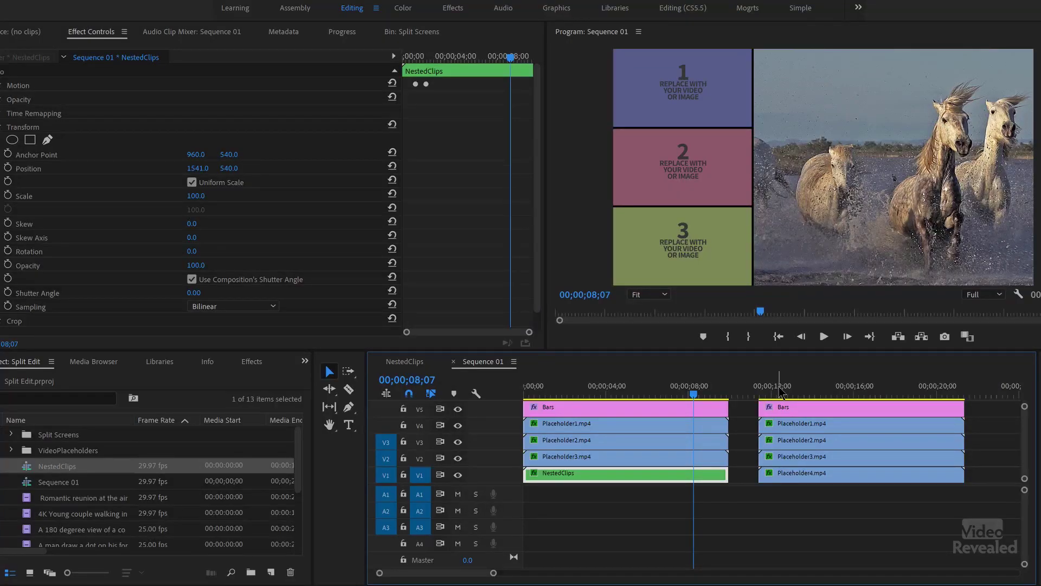
Step: Overwrite the second Placeholder4.mp4 on V1 with the airport reunion clip, positioned at X 1584
left_click(779, 389)
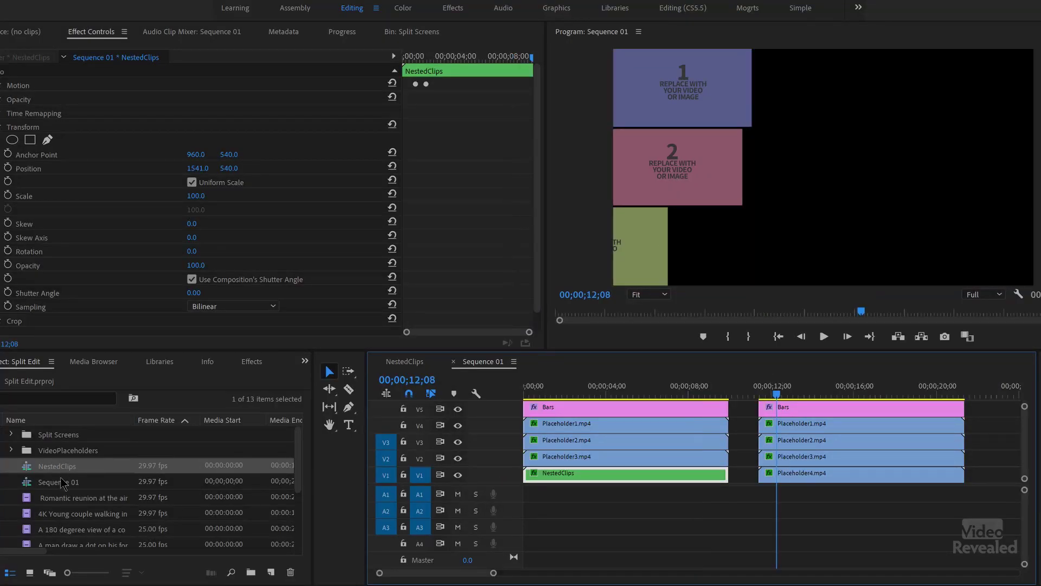
scroll(61, 481, "down", 2)
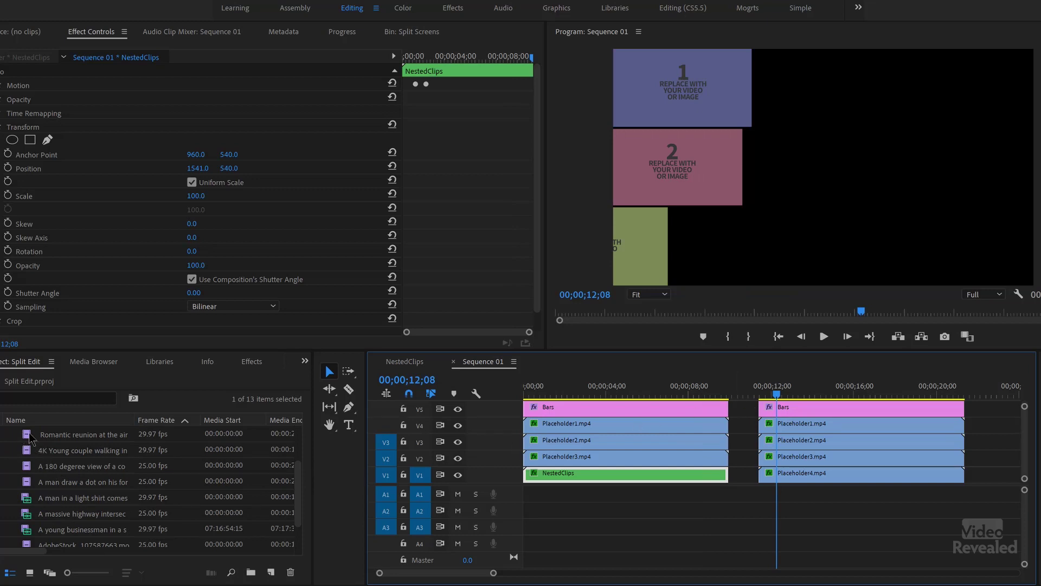
left_click_drag(30, 438, 63, 446)
left_click_drag(358, 472, 798, 480)
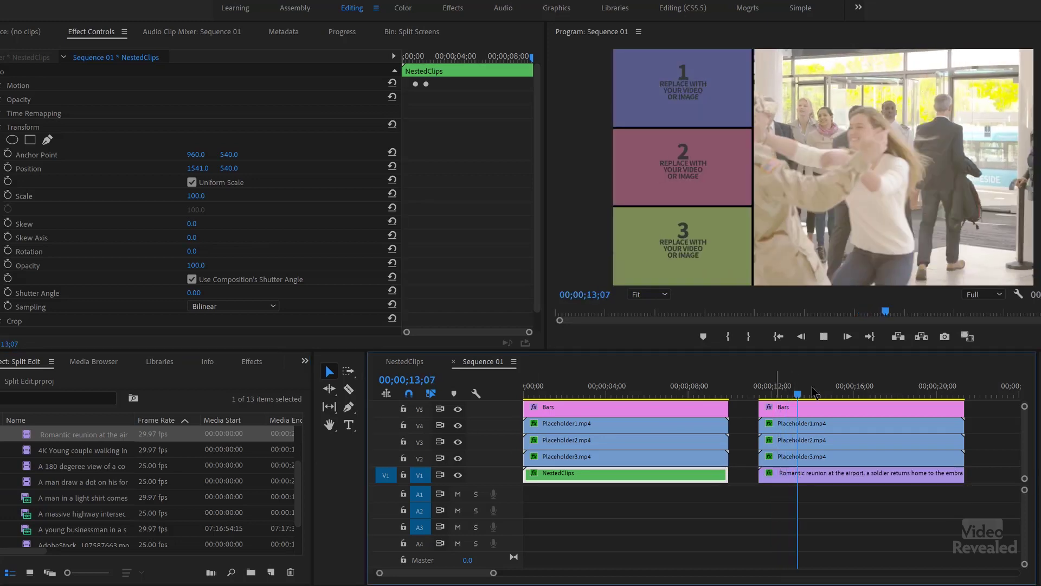
key("space")
left_click(803, 474)
left_click_drag(194, 168, 293, 168)
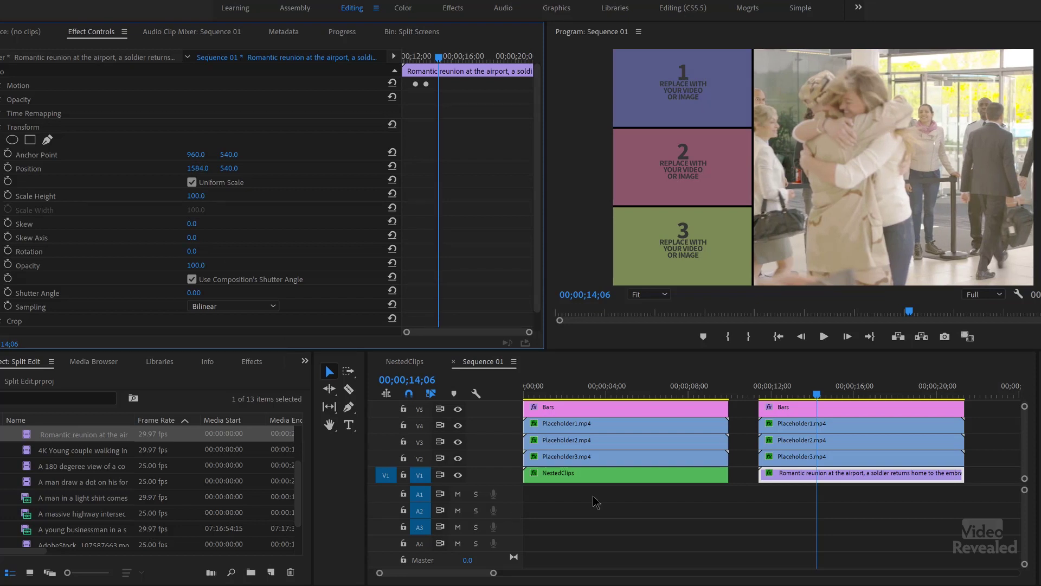
Step: Razor the airport reunion clip at four points into short pieces
left_click_drag(805, 392, 823, 390)
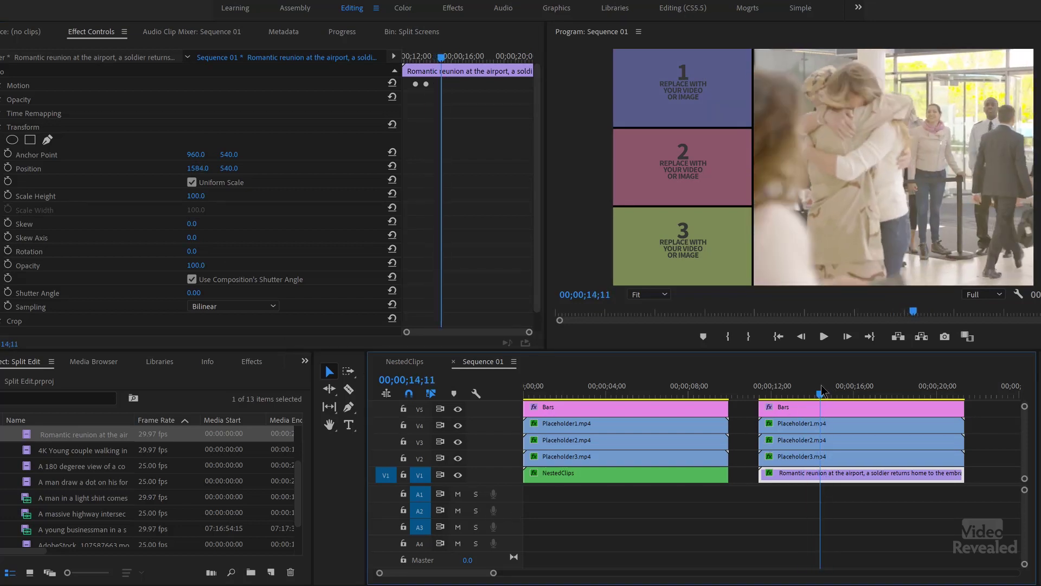
left_click(348, 389)
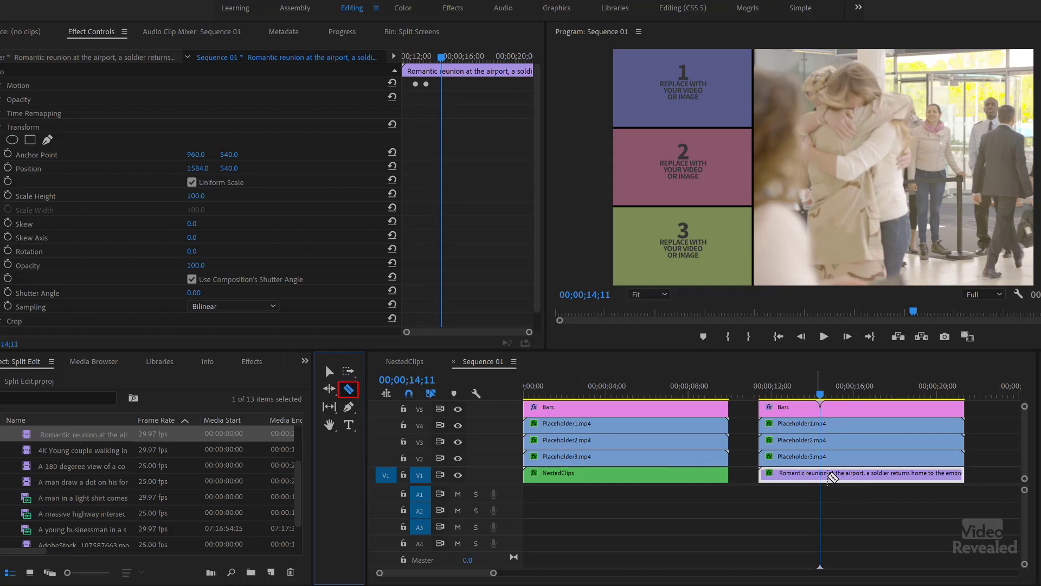
left_click(826, 475)
left_click(855, 474)
left_click(888, 474)
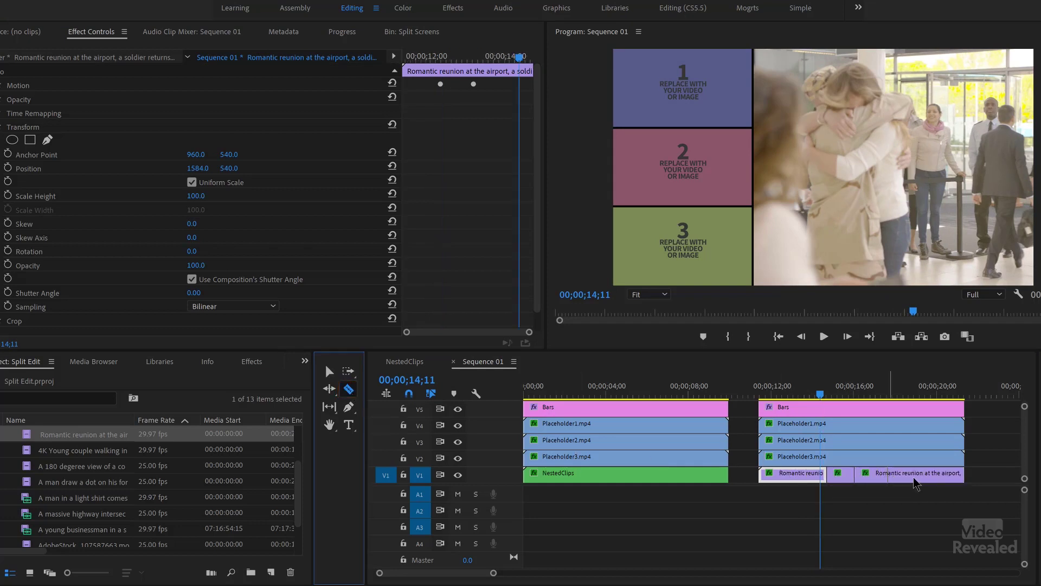
left_click(916, 475)
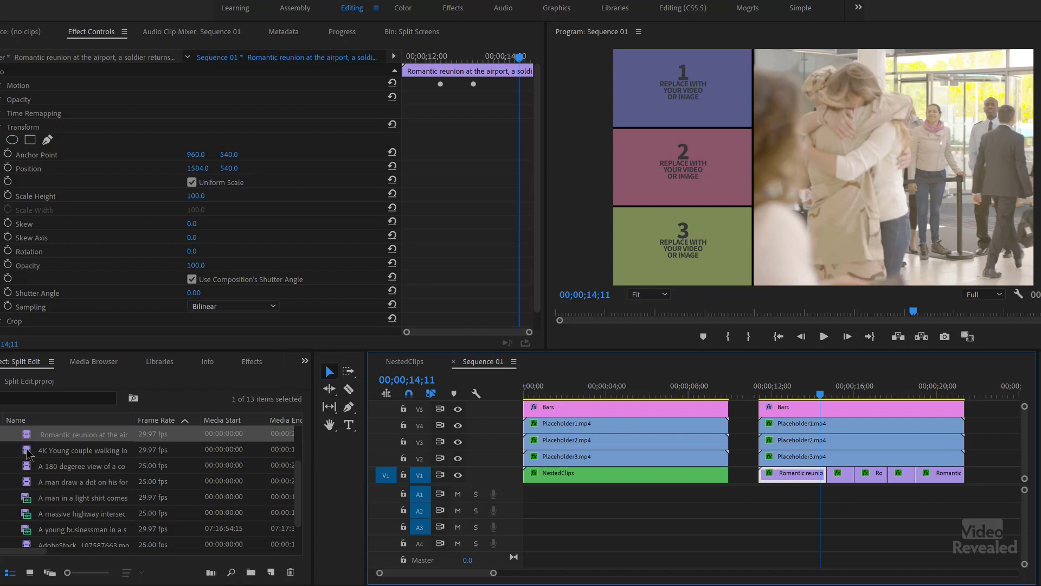
Step: Replace the first short airport piece with the 4K Young couple walking clip and preview it
left_click_drag(29, 449, 59, 459)
left_click_drag(648, 467, 841, 477)
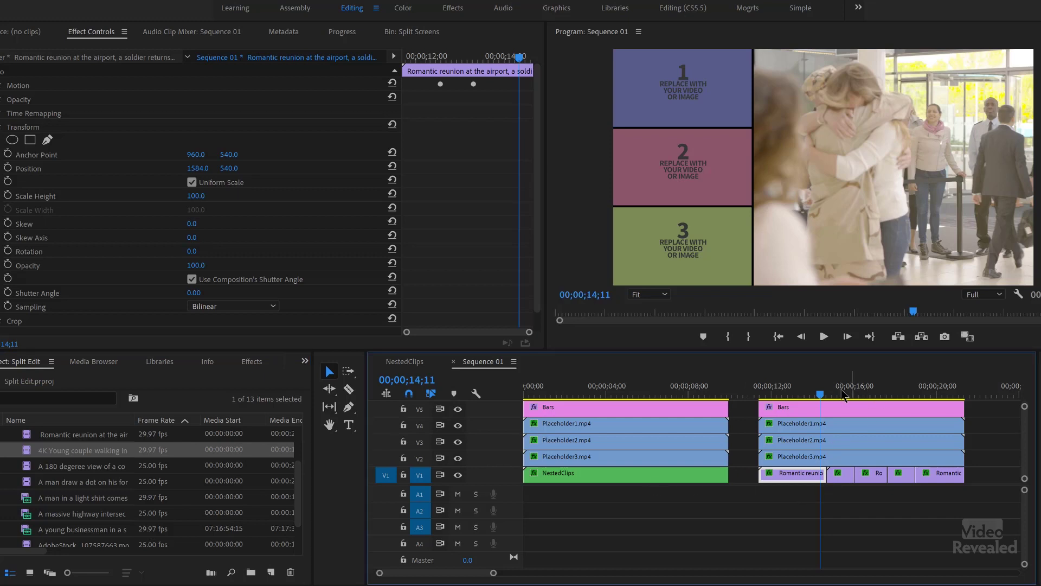
mouse_move(844, 394)
left_mouse_down()
mouse_move(831, 393)
mouse_move(859, 395)
mouse_move(849, 395)
left_mouse_up()
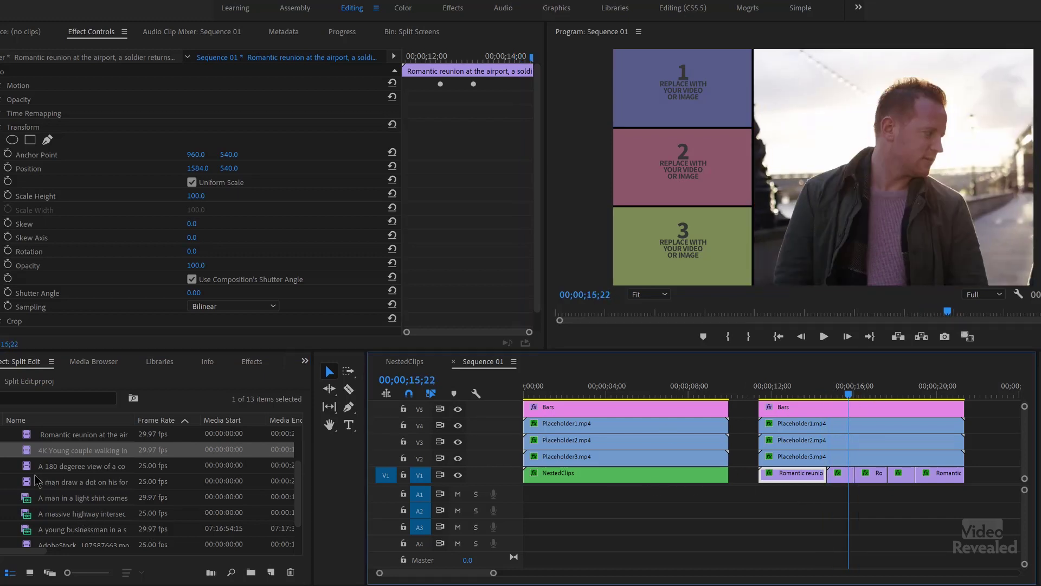
Step: Replace the remaining airport pieces with the 180-degree view, light-shirt man and young businessman clips
left_click_drag(31, 475, 812, 494)
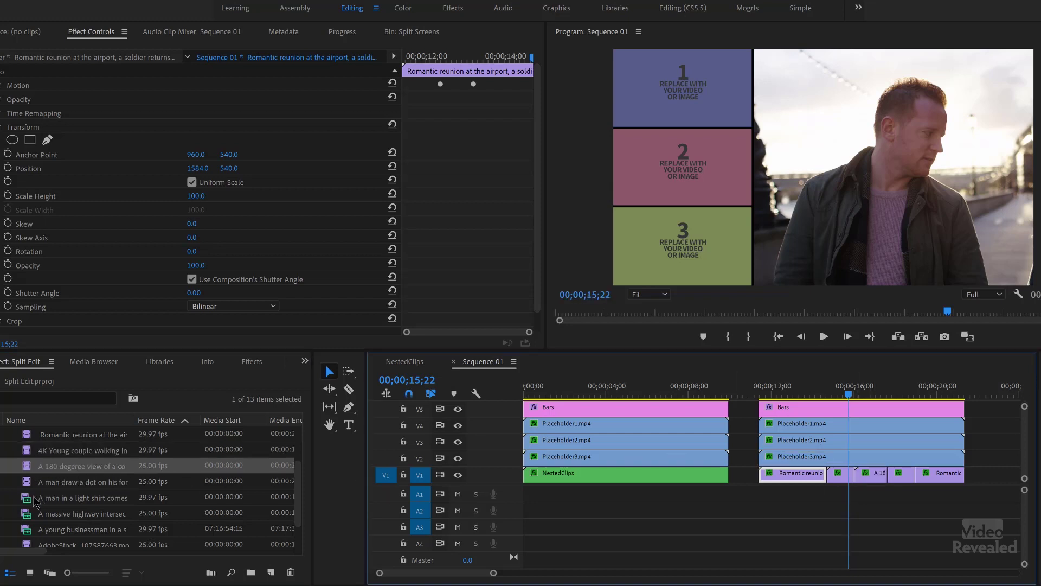
left_click_drag(30, 503, 900, 482)
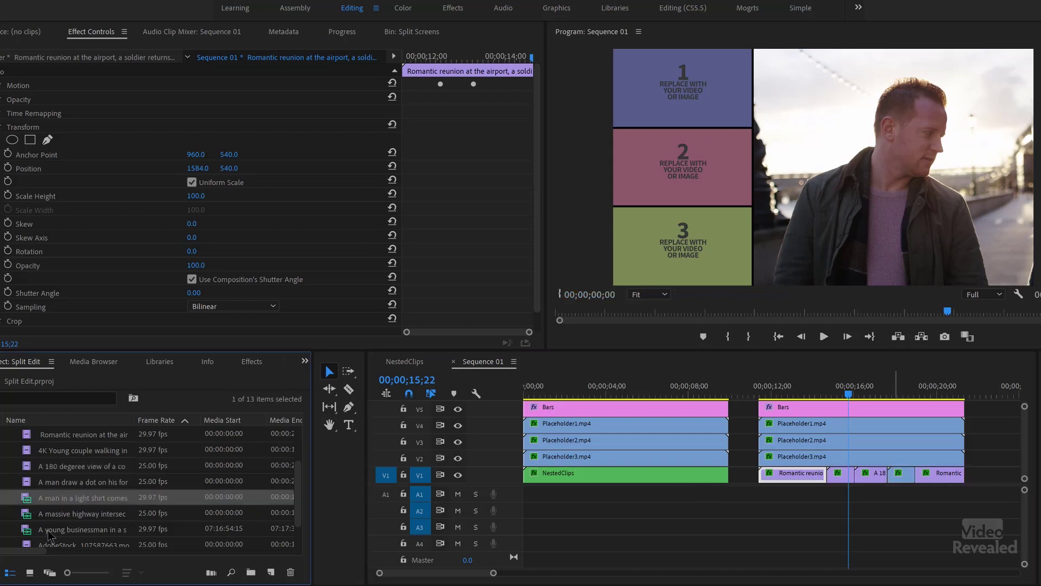
left_click_drag(29, 534, 955, 483)
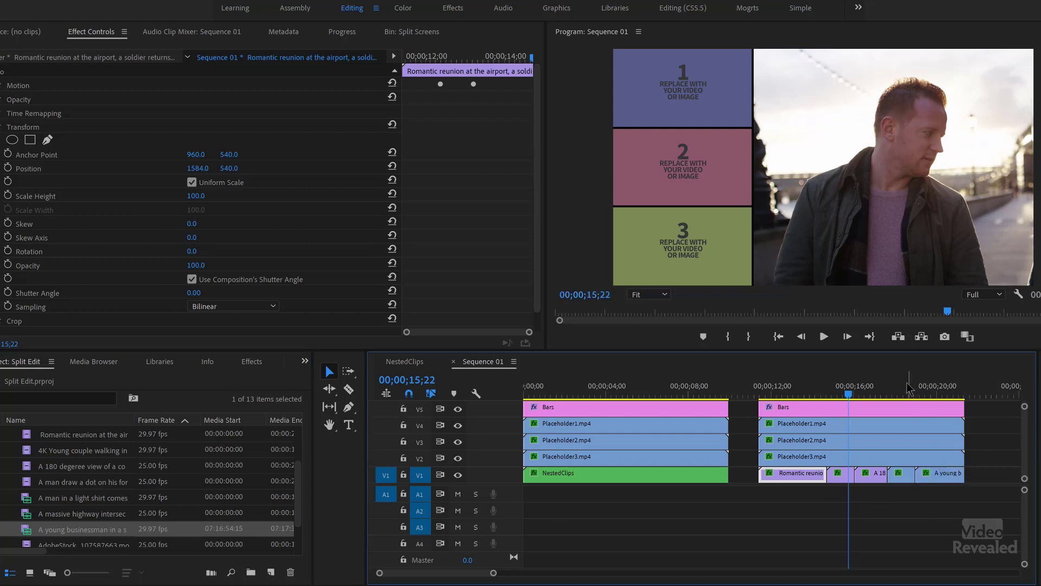
left_click_drag(911, 387, 840, 391)
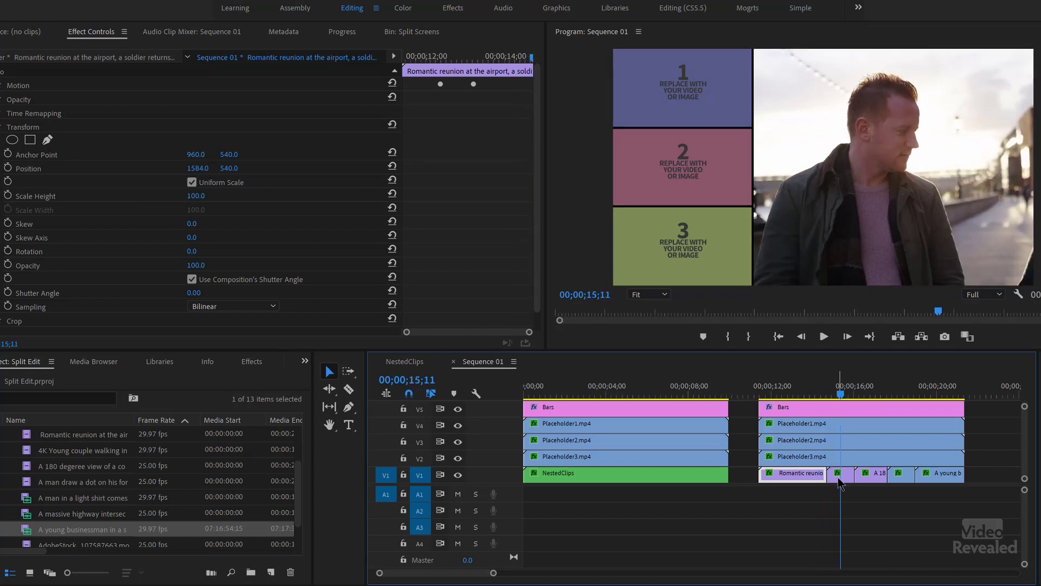
left_click(839, 474)
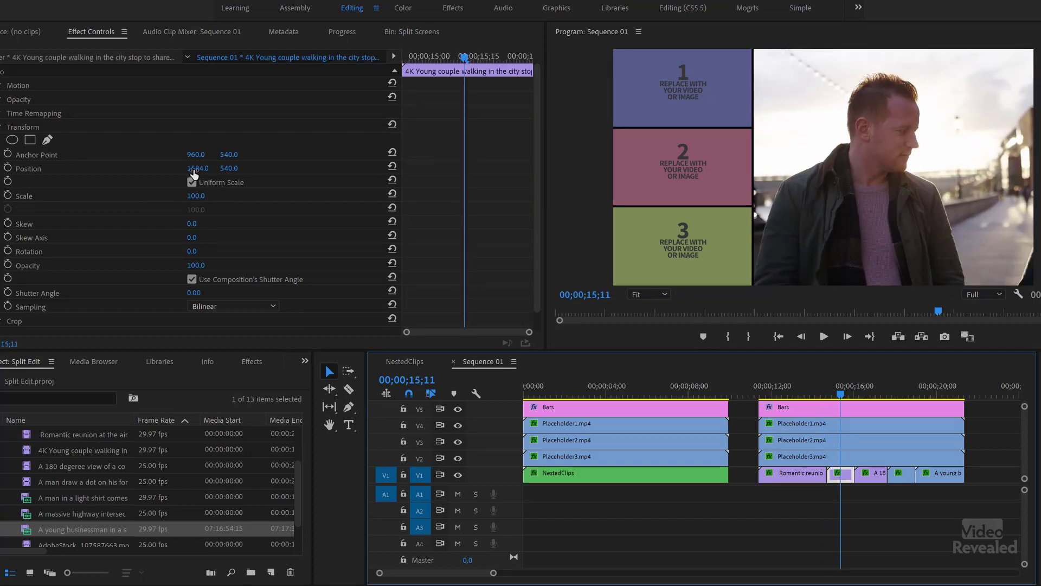
Step: Move the couple clip to Position X 1261, then try and undo moving the businessman clip
left_click_drag(196, 172, 136, 173)
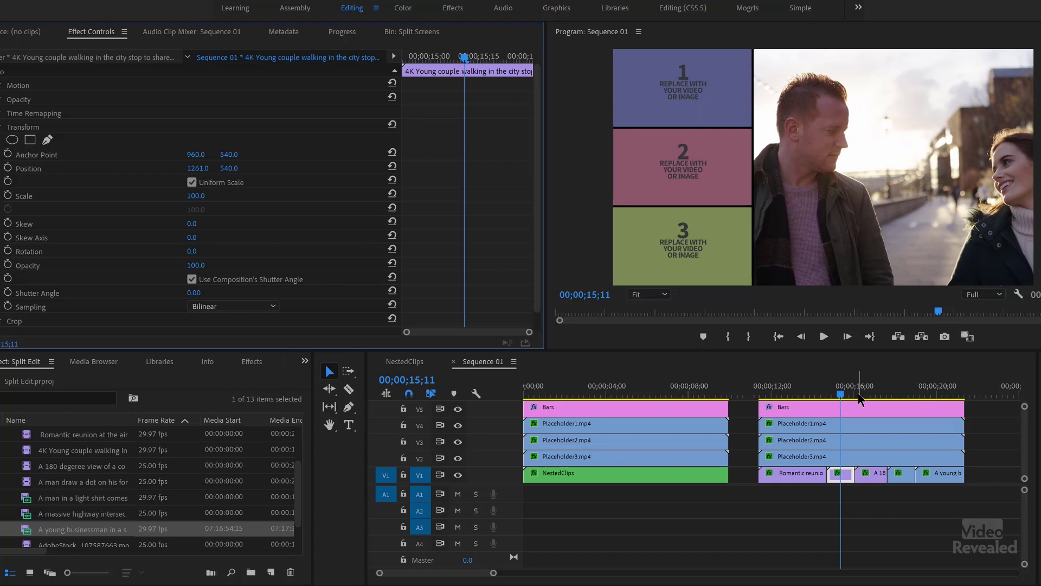
left_click_drag(858, 400, 942, 396)
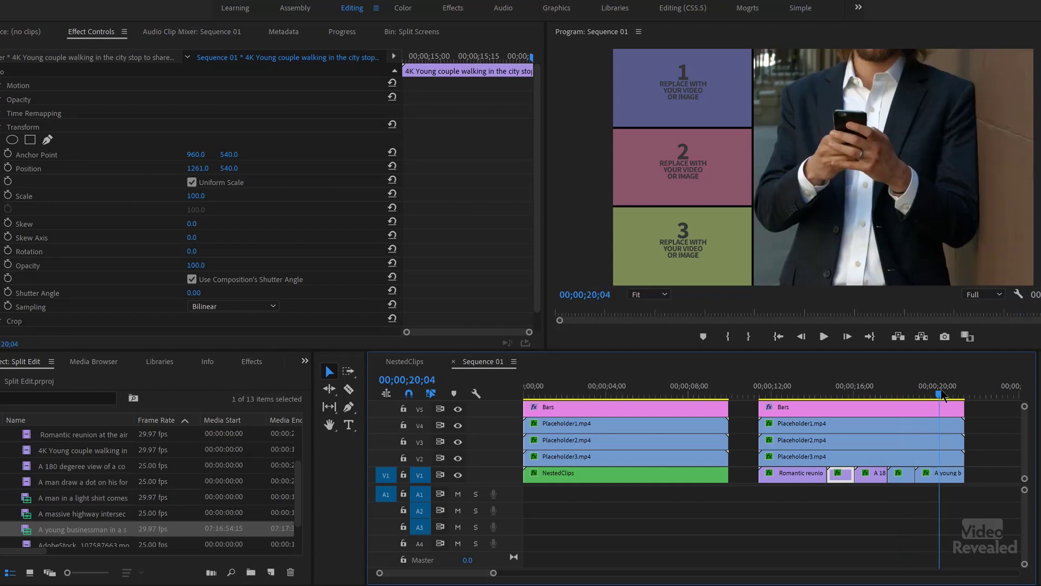
left_click(940, 474)
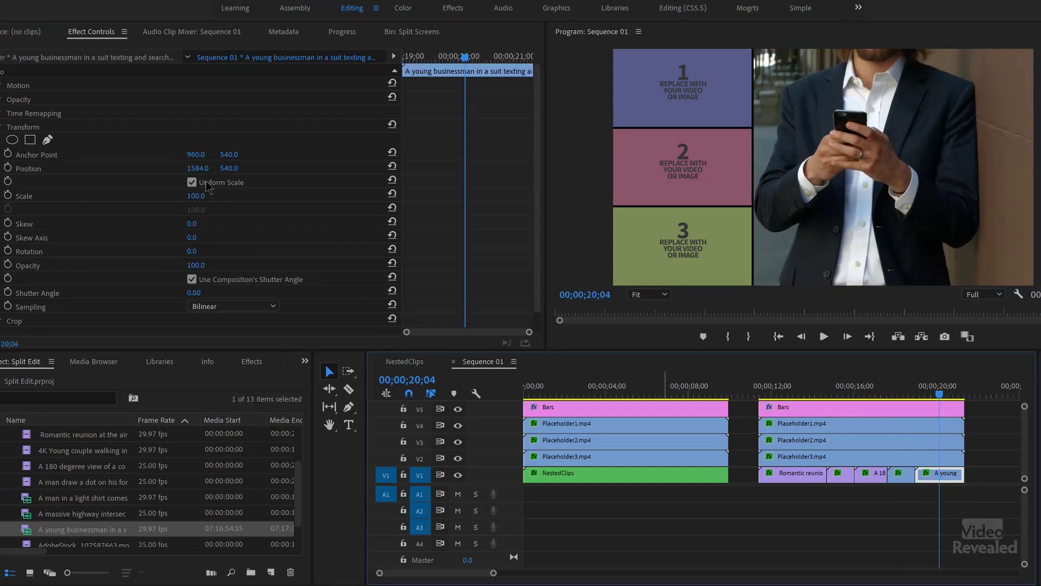
left_click_drag(229, 170, 472, 169)
key("ctrl+z")
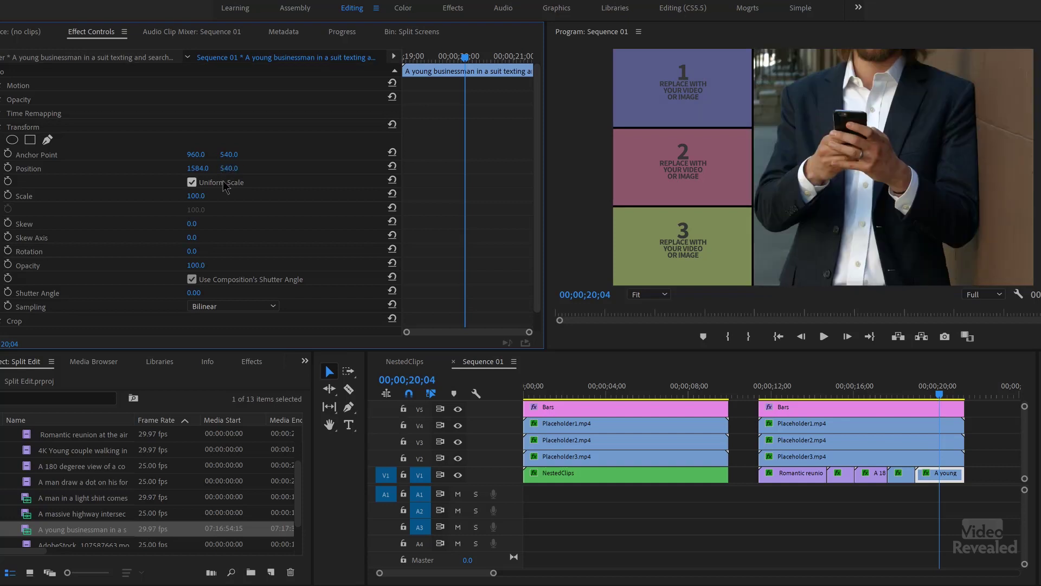
Step: Match-frame the businessman clip and set a source In point at 17;09;13 where he looks up
double_click(942, 477)
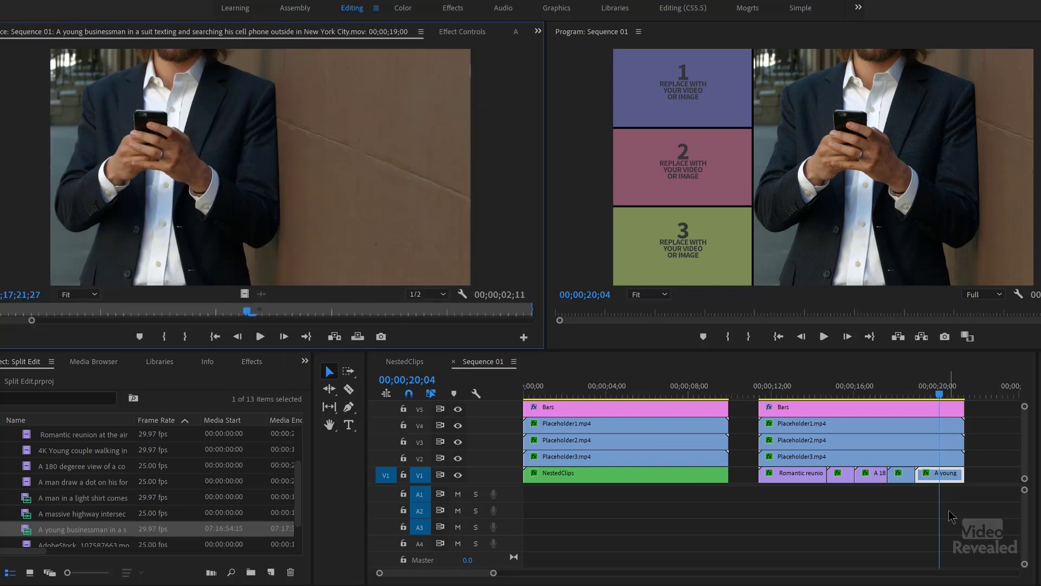
left_click(948, 515)
left_click(940, 477)
key("f")
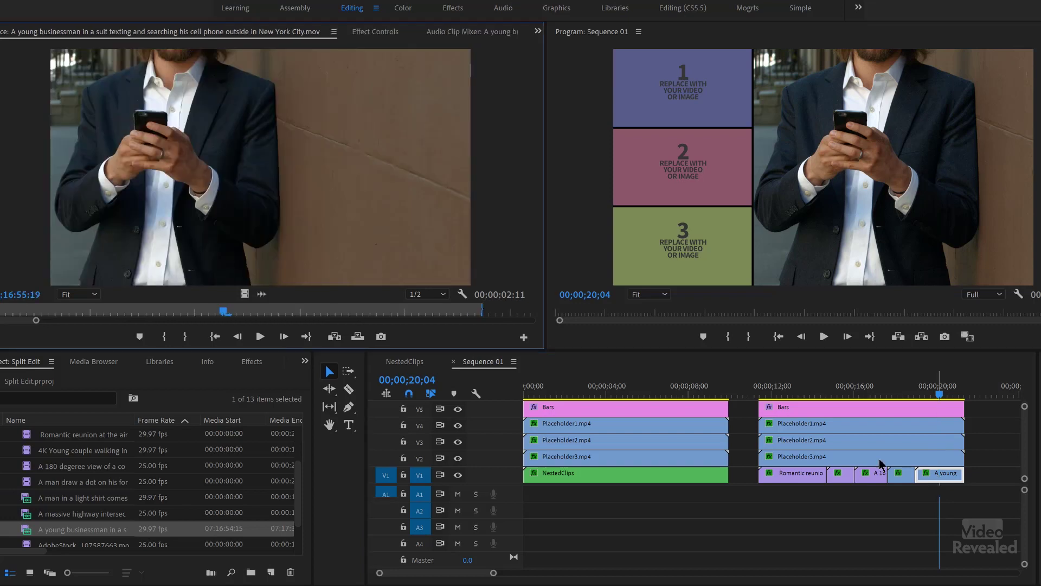
left_click_drag(36, 320, 111, 319)
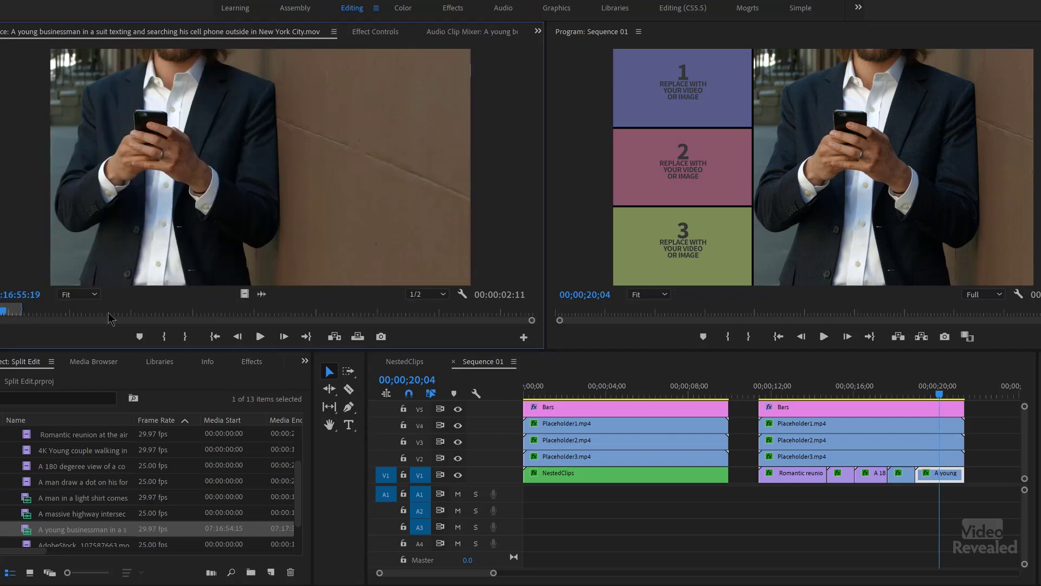
left_click_drag(239, 318, 218, 320)
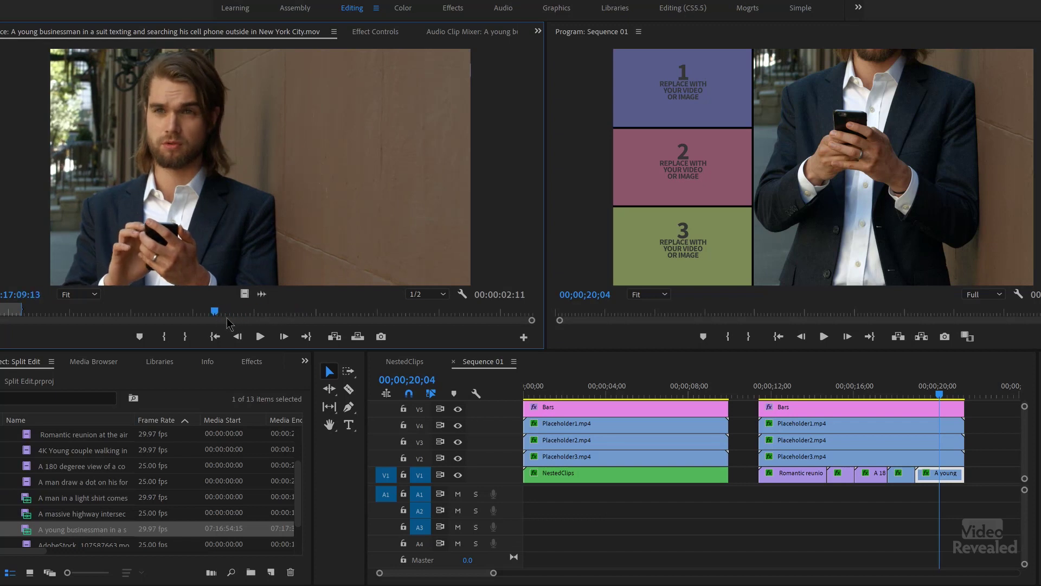
key("i")
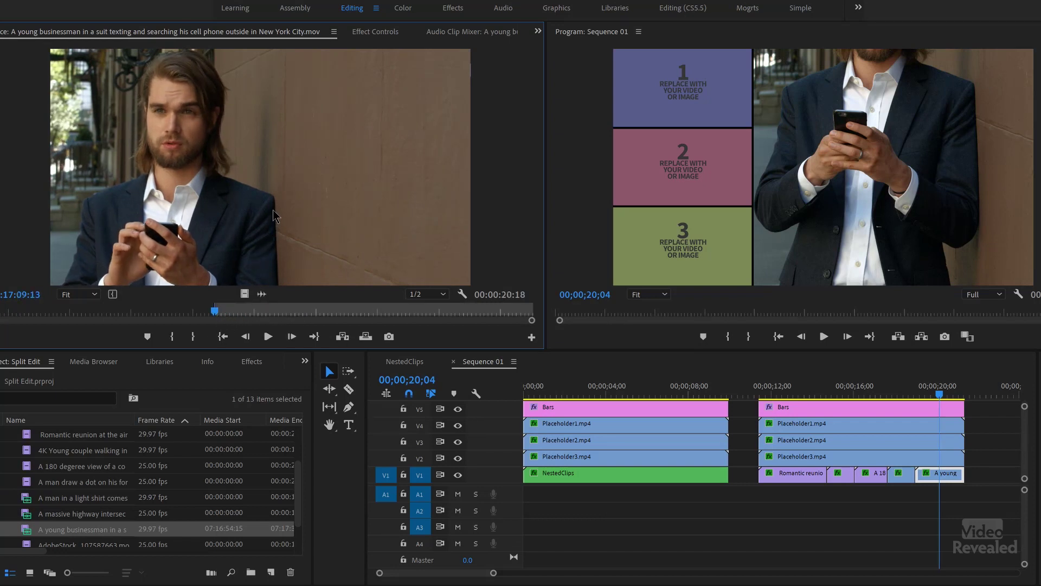
Step: Replace the businessman clip on V1 with the marked source portion and scrub back to review
left_click(934, 473)
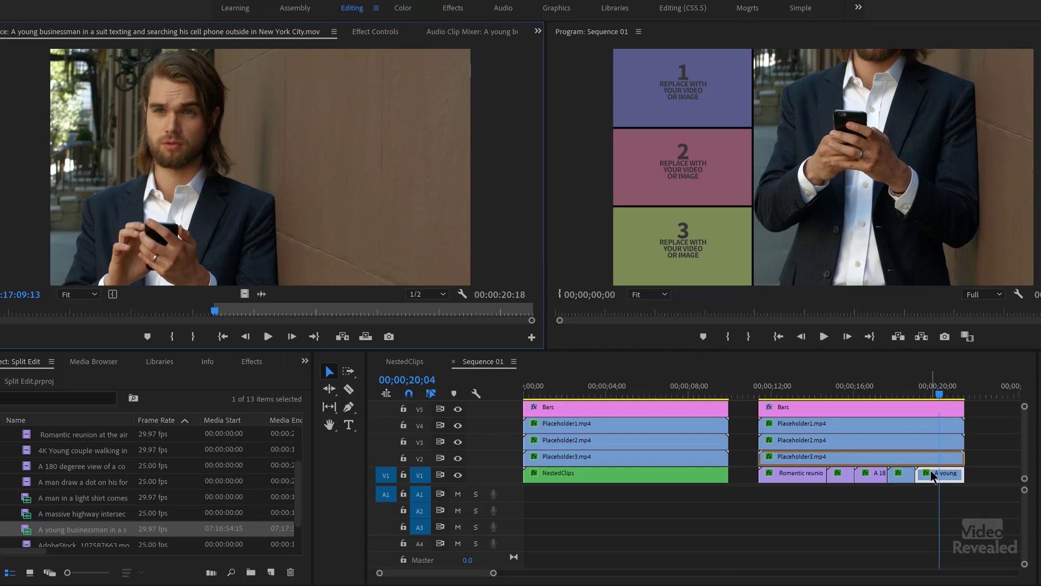
key("shift+r")
left_click_drag(929, 407, 636, 399)
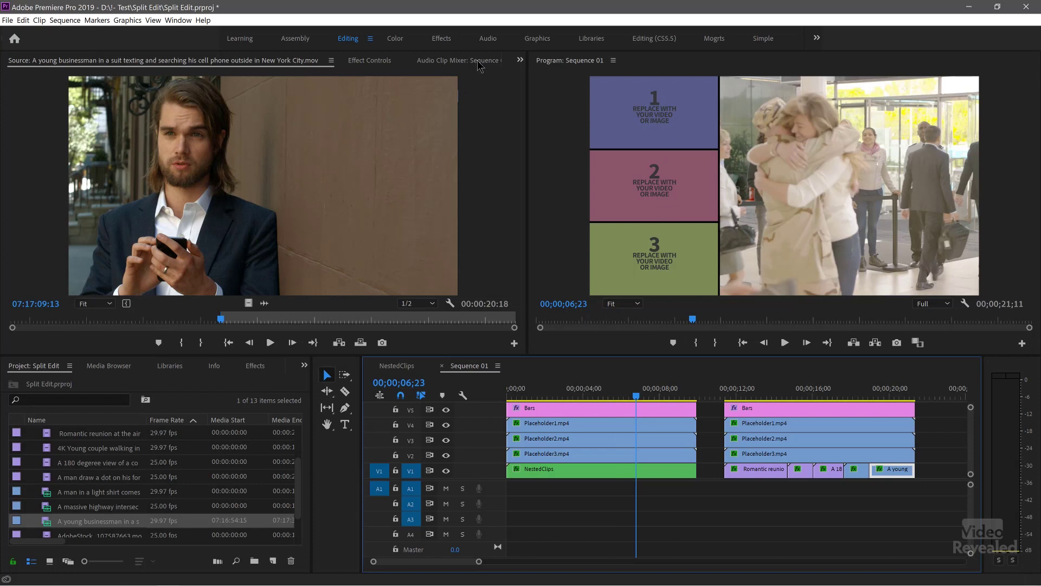
left_click(520, 60)
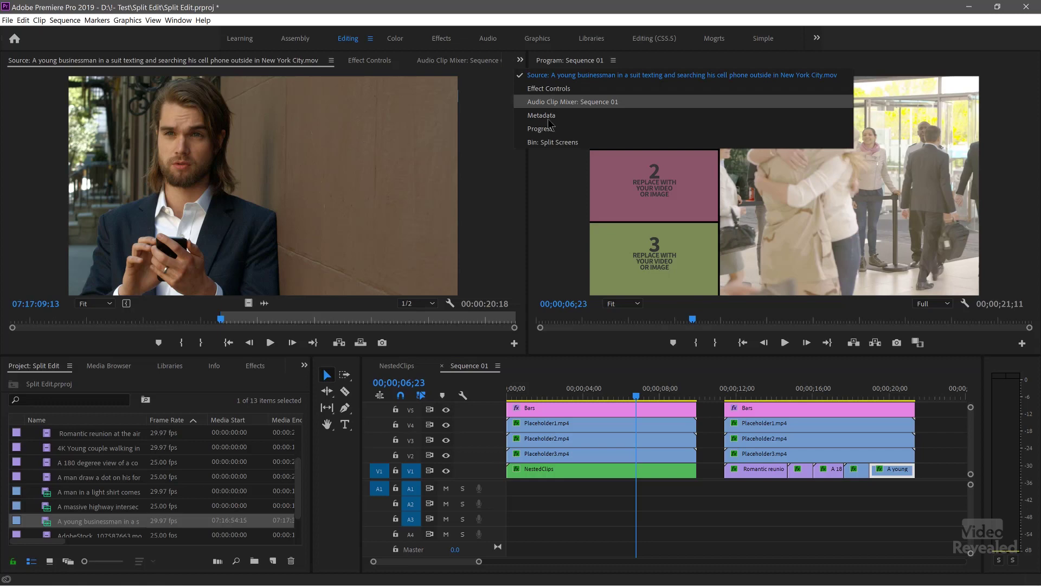
Step: Show the Split Screens bin maximized and scroll through its templates from 2A to 9B
left_click(552, 142)
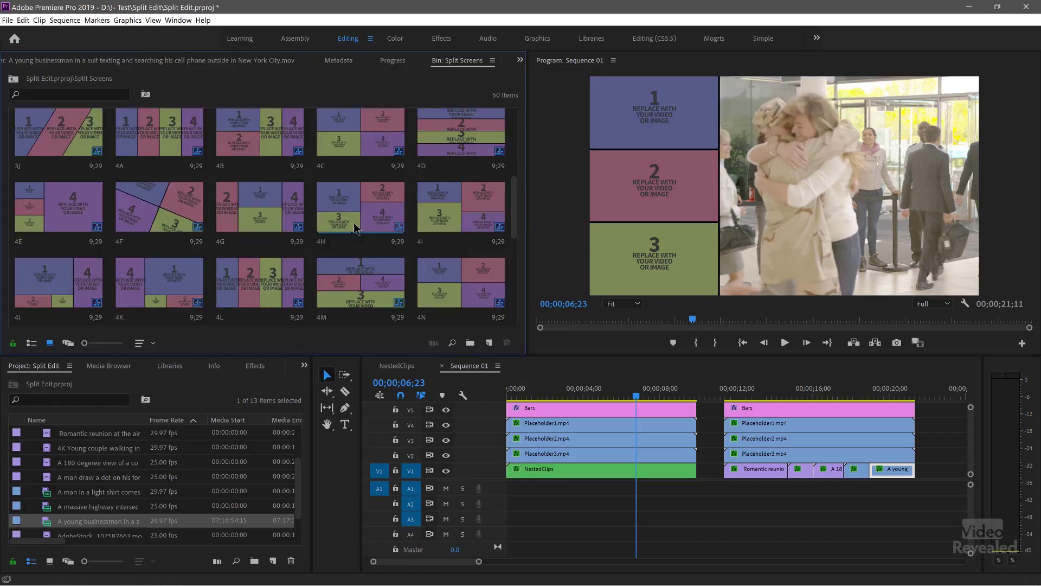
key("grave")
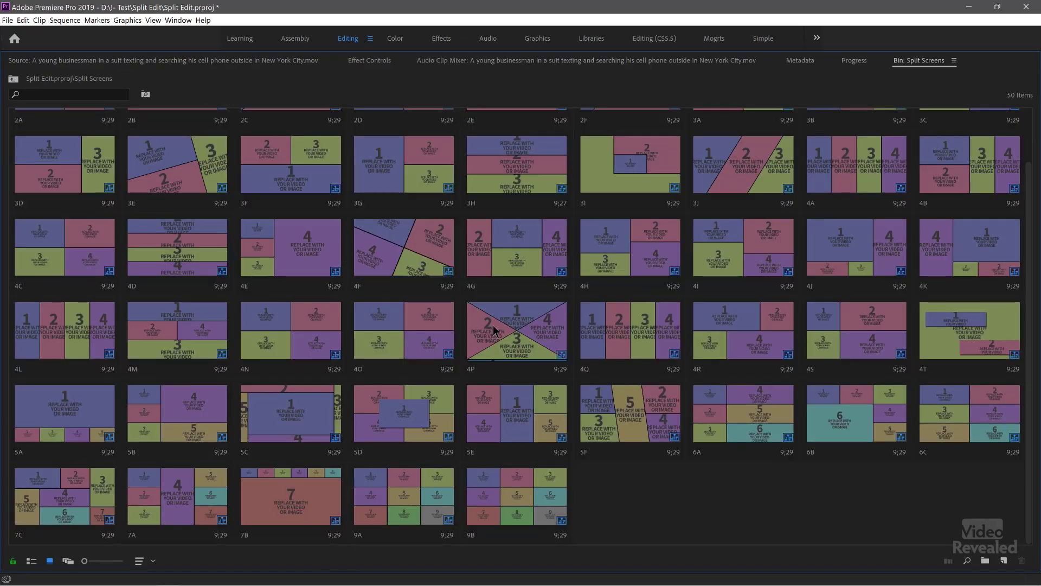
scroll(498, 321, "up", 1)
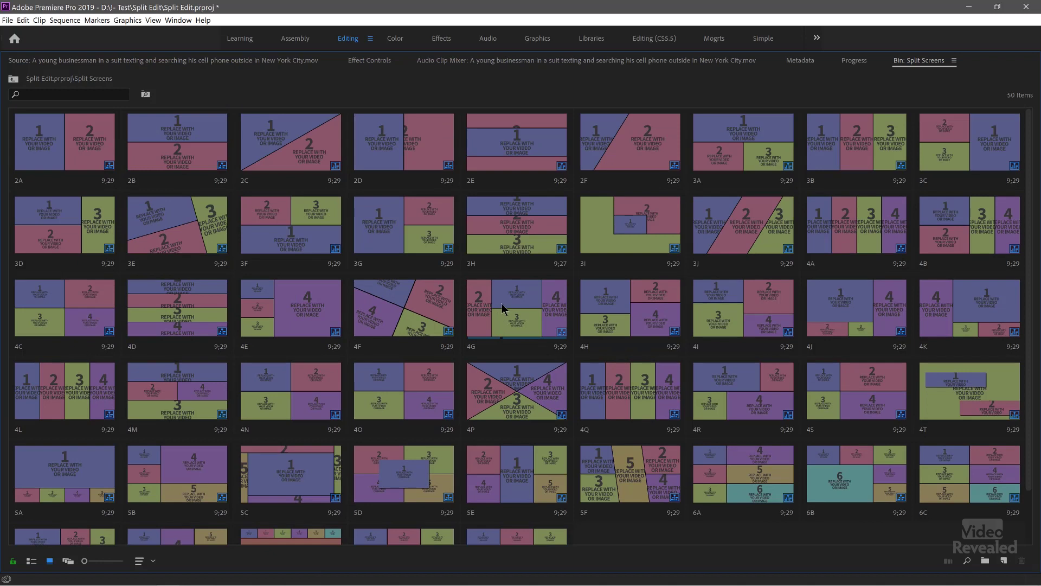
scroll(503, 308, "down", 1)
scroll(505, 291, "down", 1)
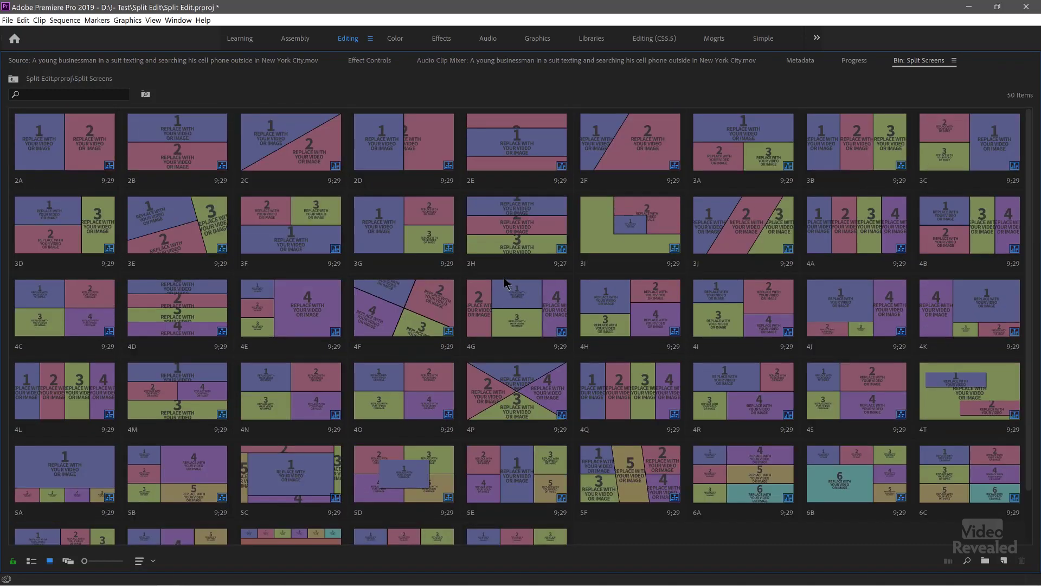